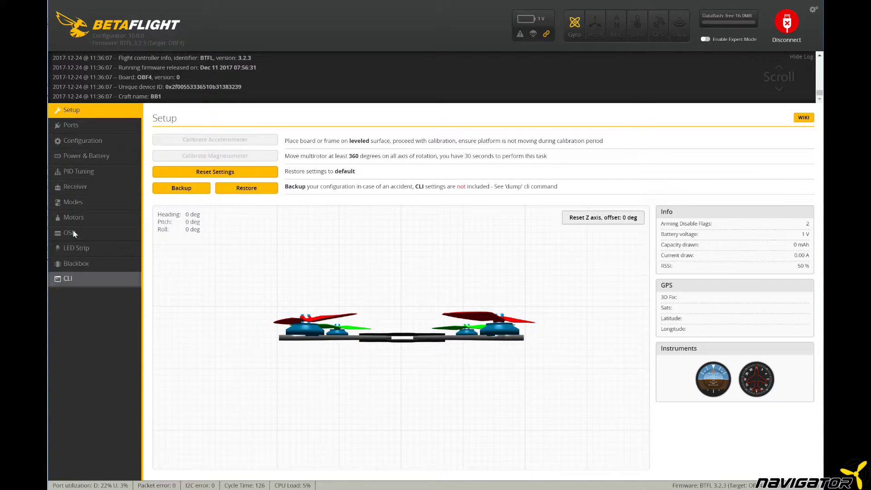
- In the Ports tab, leave Serial RX enabled on UART1
{"action": "left_click", "coordinate": [85, 127]}
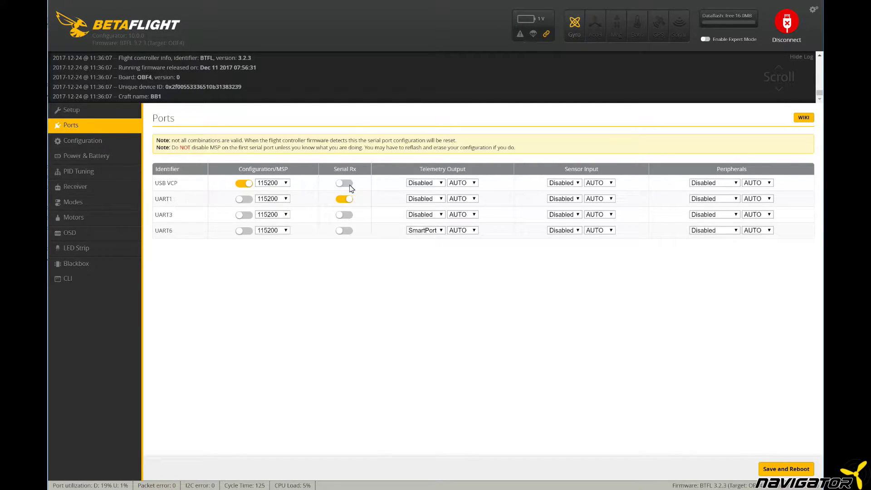
{"action": "left_click", "coordinate": [344, 201]}
{"action": "left_click", "coordinate": [344, 201]}
- Set UART6 telemetry output to SmartPort, then save and reboot
{"action": "left_click", "coordinate": [438, 231]}
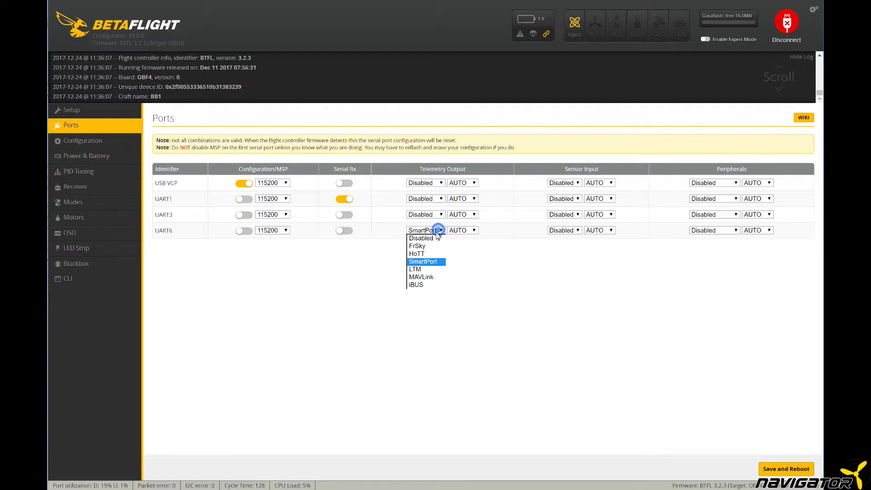
{"action": "left_click", "coordinate": [418, 262]}
{"action": "left_click", "coordinate": [441, 230]}
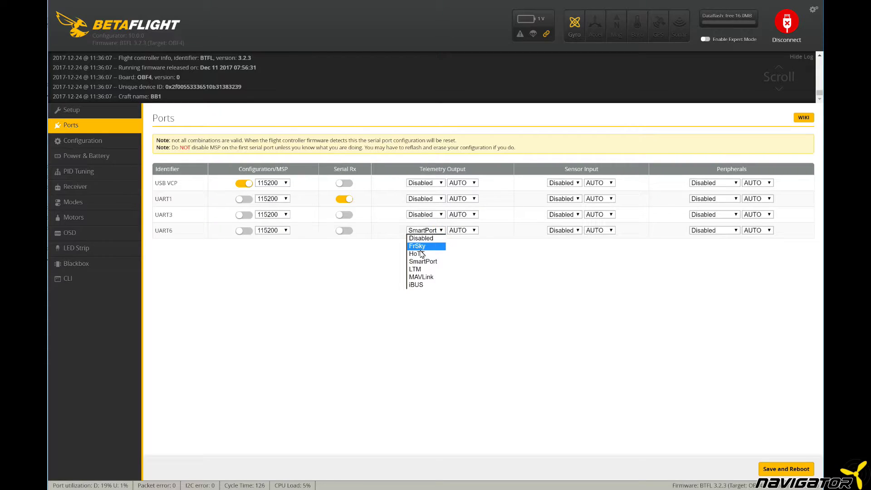
{"action": "left_click", "coordinate": [437, 231]}
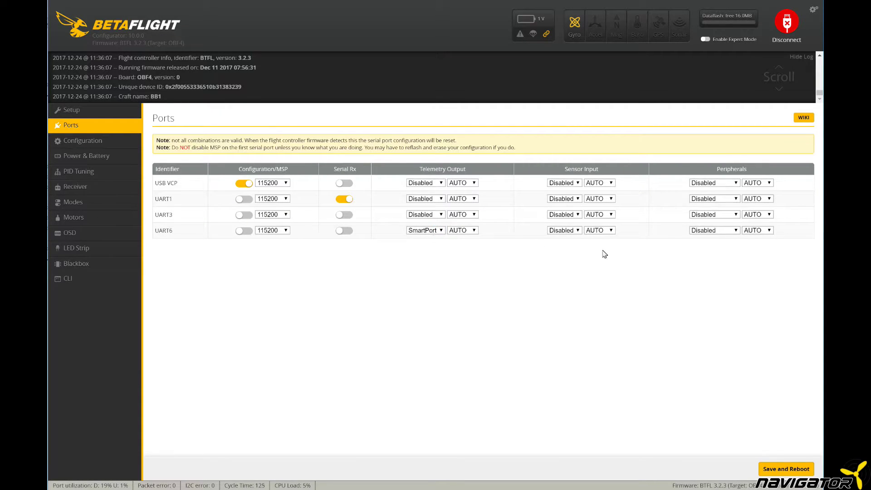
{"action": "left_click", "coordinate": [780, 474]}
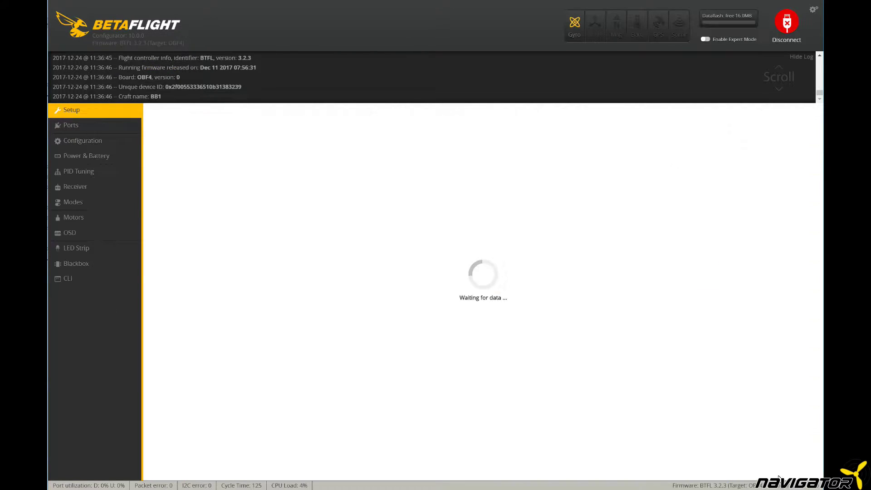
- In Configuration, set Receiver Mode to Serial-based receiver with the SBUS provider
{"action": "left_click", "coordinate": [82, 128]}
{"action": "left_click", "coordinate": [83, 141]}
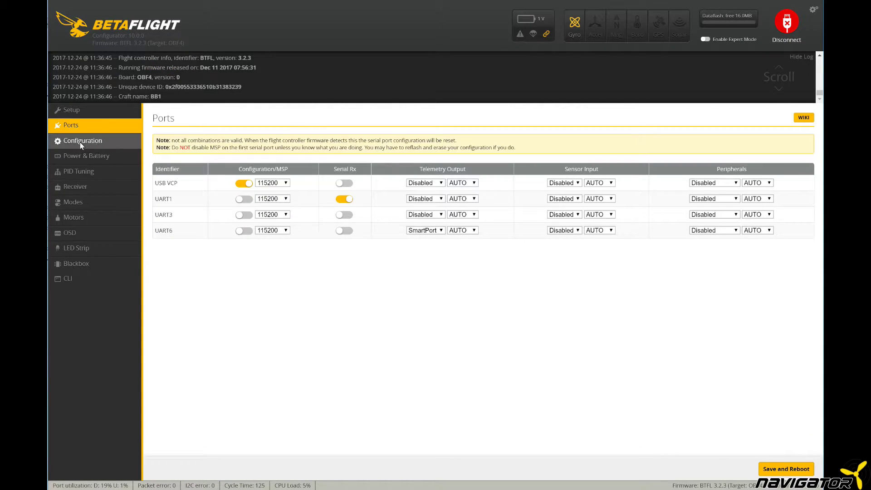
{"action": "scroll", "coordinate": [287, 383], "scroll_direction": "down", "scroll_amount": 7}
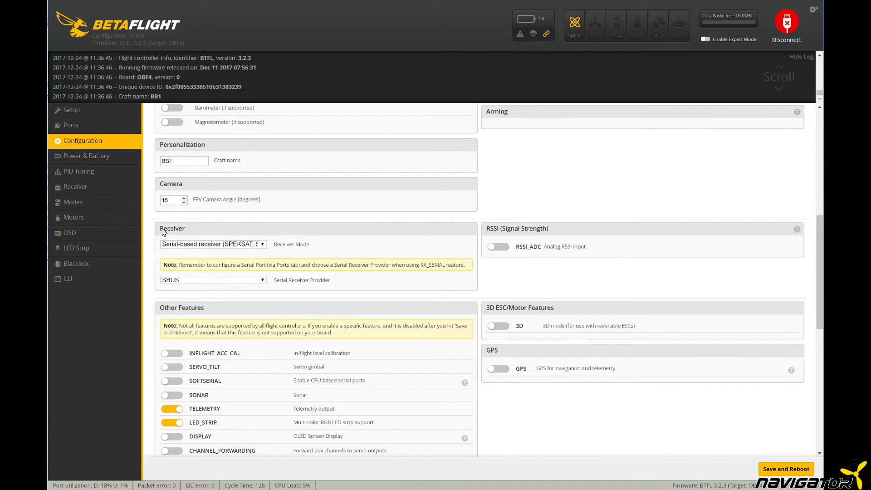
{"action": "left_click", "coordinate": [214, 247]}
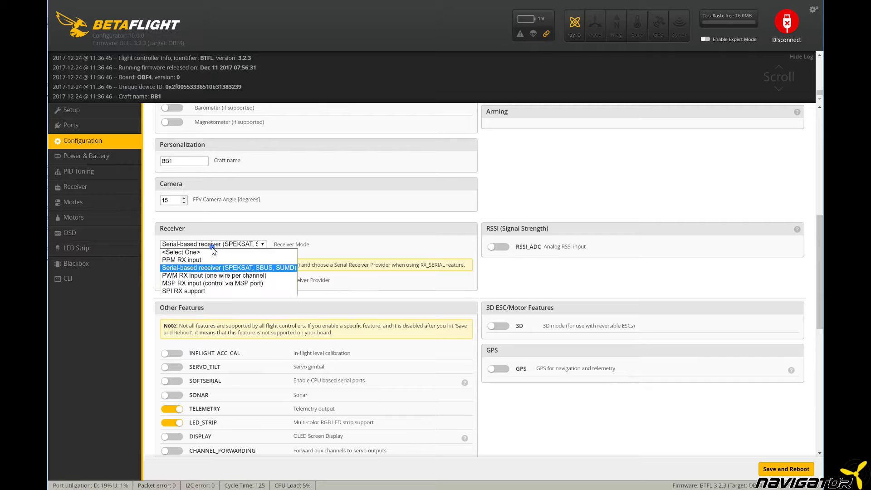
{"action": "left_click", "coordinate": [210, 268]}
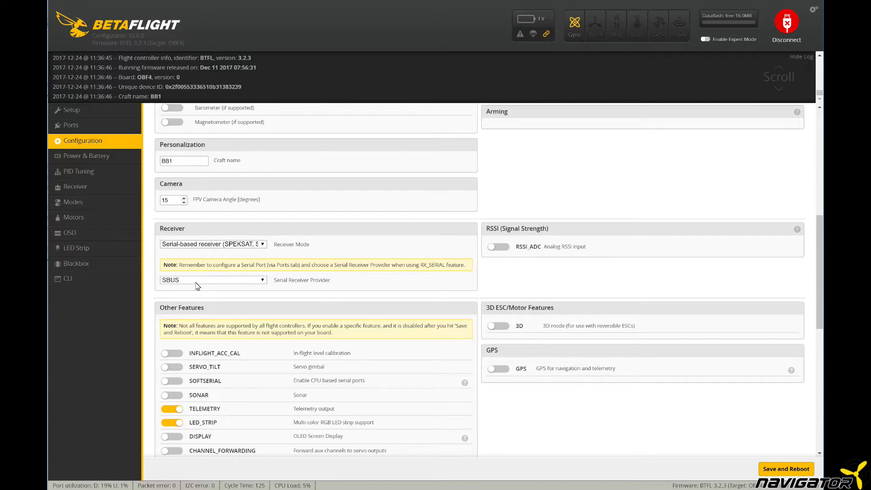
{"action": "left_click", "coordinate": [264, 280]}
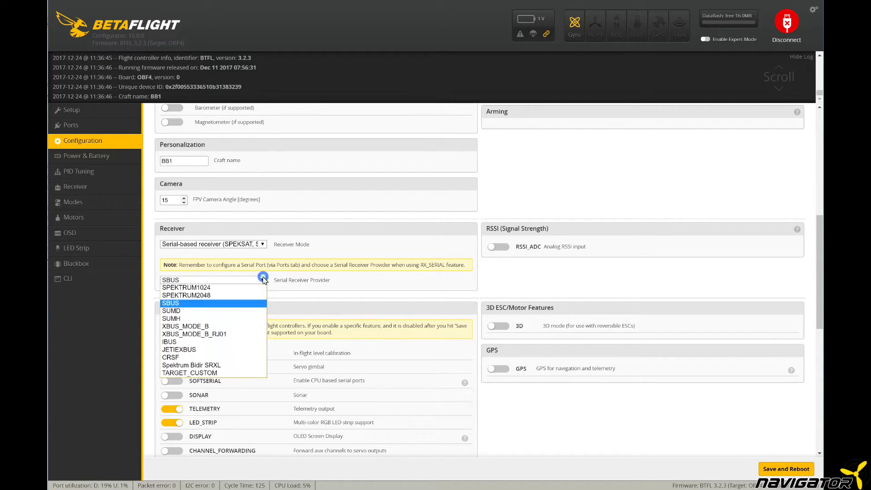
{"action": "left_click", "coordinate": [190, 303]}
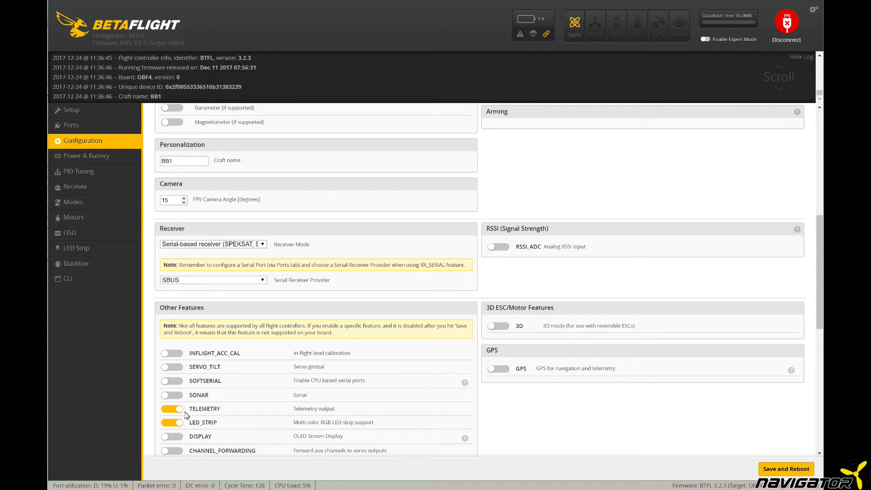
- Leave the TELEMETRY feature enabled, then save and reboot
{"action": "scroll", "coordinate": [262, 403], "scroll_direction": "down", "scroll_amount": 1}
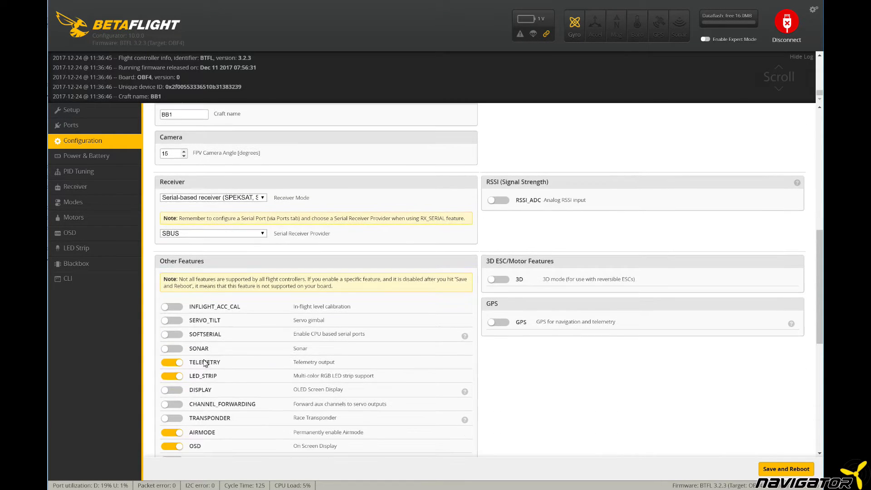
{"action": "left_click", "coordinate": [168, 365]}
{"action": "left_click", "coordinate": [175, 364]}
{"action": "left_click", "coordinate": [790, 473]}
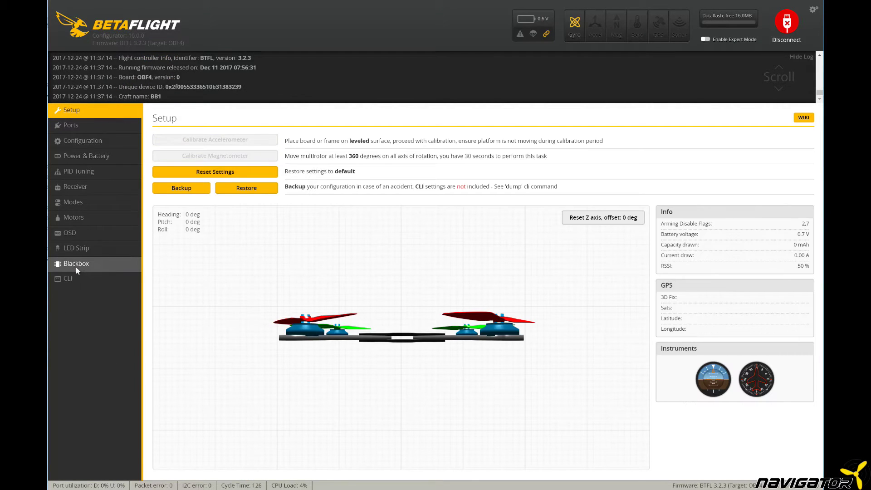
- In the Receiver tab, check the AETR1234 channel map and leave it unchanged
{"action": "left_click", "coordinate": [75, 189]}
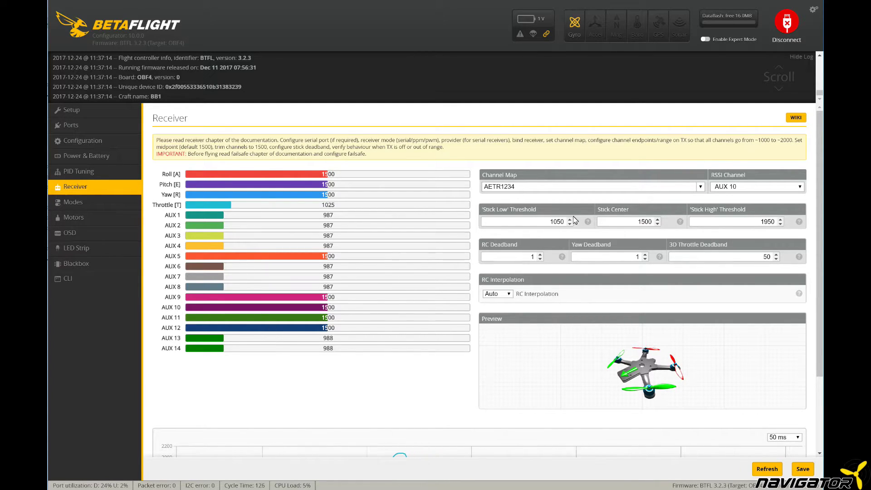
{"action": "left_click", "coordinate": [701, 187]}
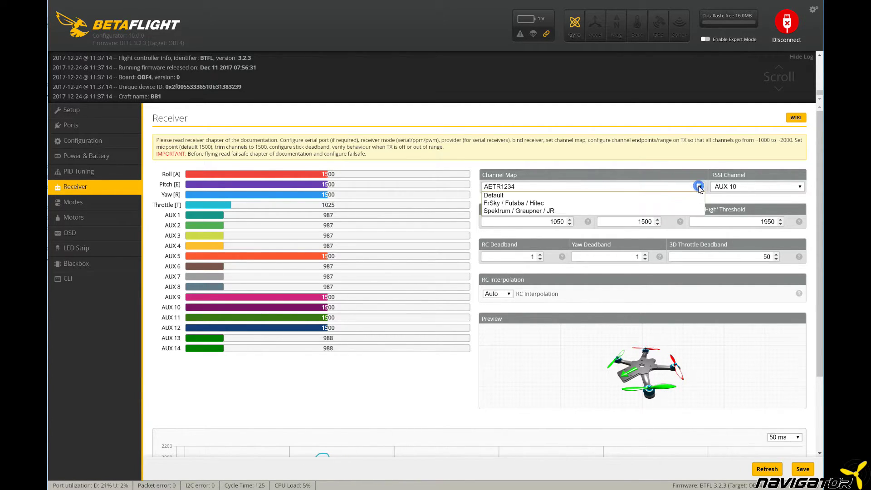
{"action": "left_click", "coordinate": [701, 187]}
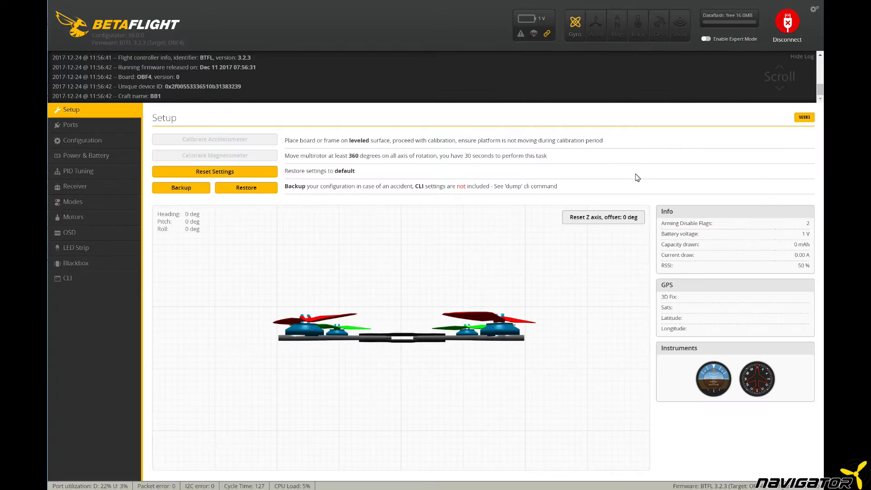
- Run 'get inv' in the CLI to list the inversion settings
{"action": "left_click", "coordinate": [68, 278]}
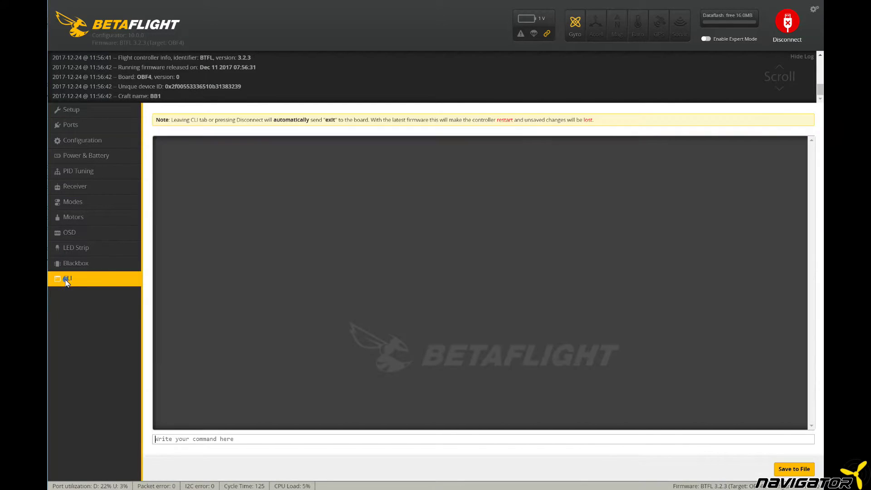
{"action": "left_click", "coordinate": [253, 441]}
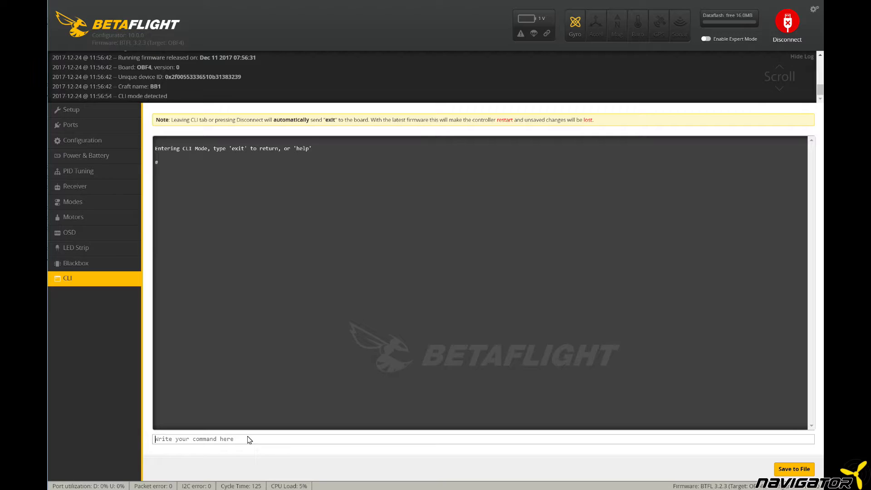
{"action": "type", "text": "get inv"}
{"action": "key", "text": "Return"}
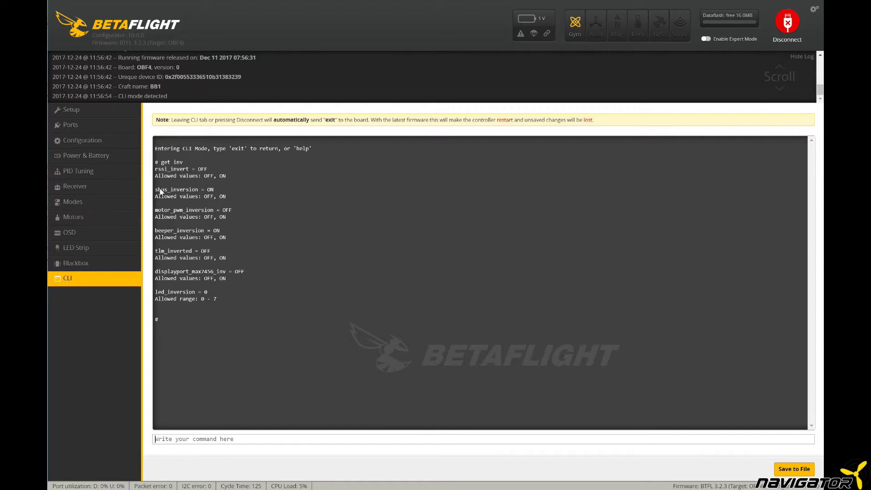
- Highlight the sbus_inversion = ON and tlm_inverted = OFF lines in the output
{"action": "left_click_drag", "start_coordinate": [215, 190], "coordinate": [154, 191]}
{"action": "left_click_drag", "start_coordinate": [211, 250], "coordinate": [155, 251]}
{"action": "left_click", "coordinate": [215, 189]}
{"action": "left_click_drag", "start_coordinate": [214, 190], "coordinate": [155, 191]}
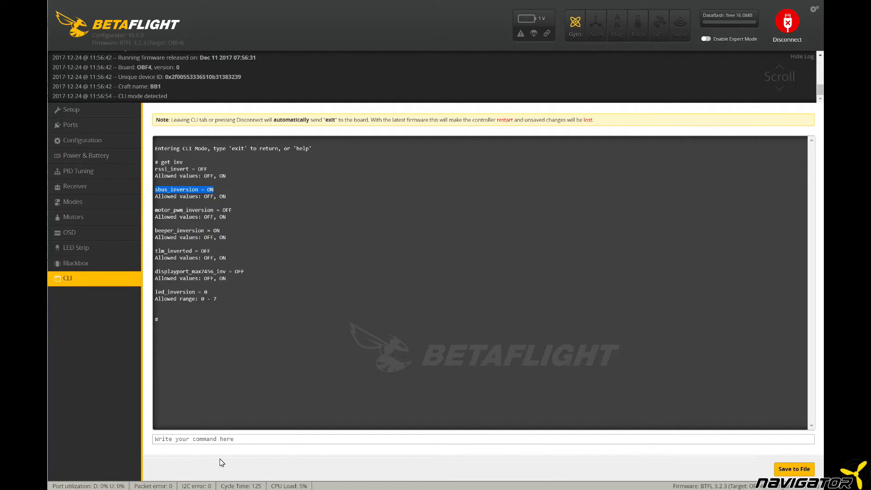
{"action": "left_click", "coordinate": [193, 437]}
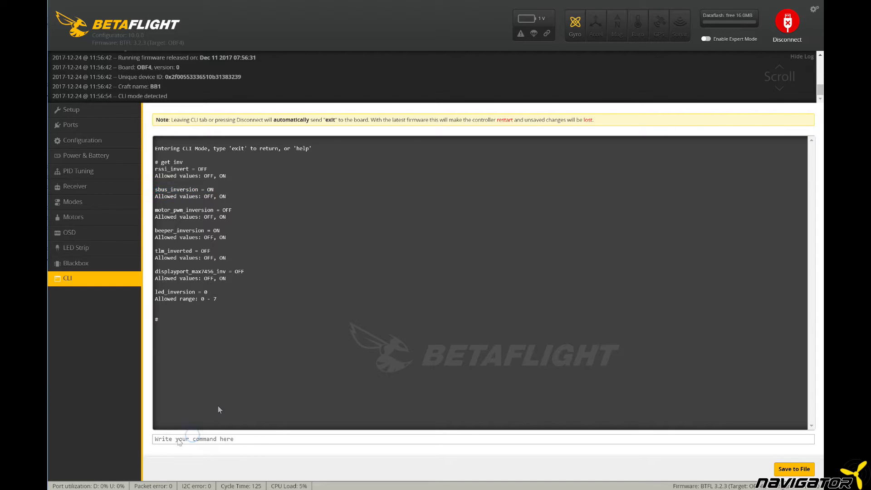
- Enter 'set sbus_inversion = OFF', then rerun 'get inv' to confirm it shows OFF
{"action": "type", "text": "set"}
{"action": "left_click_drag", "start_coordinate": [222, 189], "coordinate": [178, 439]}
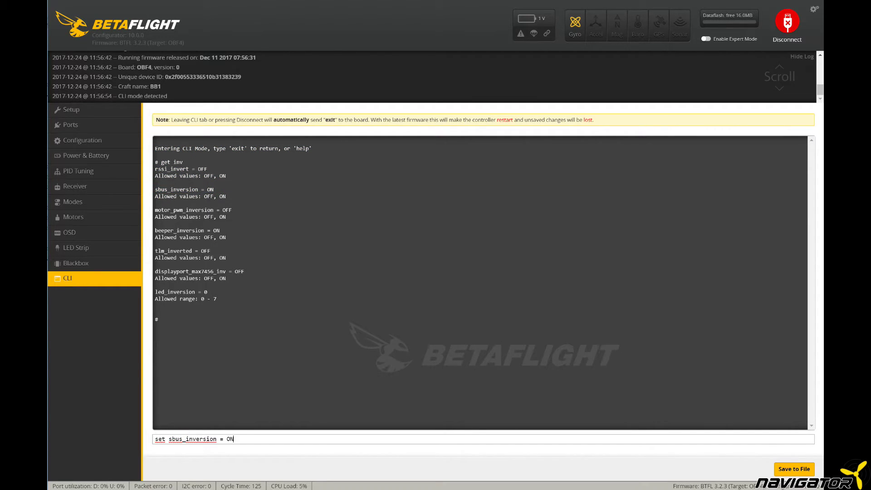
{"action": "type", "text": "FF"}
{"action": "key", "text": "Return"}
{"action": "key", "text": "Up"}
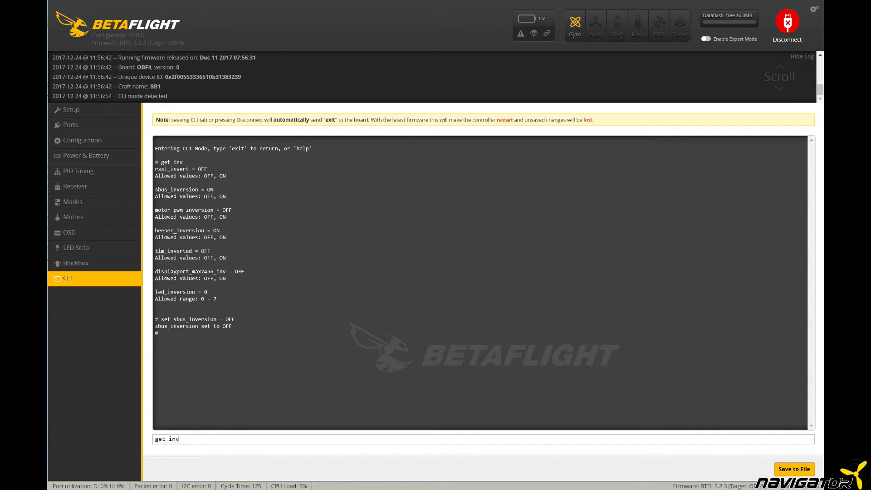
{"action": "key", "text": "Return"}
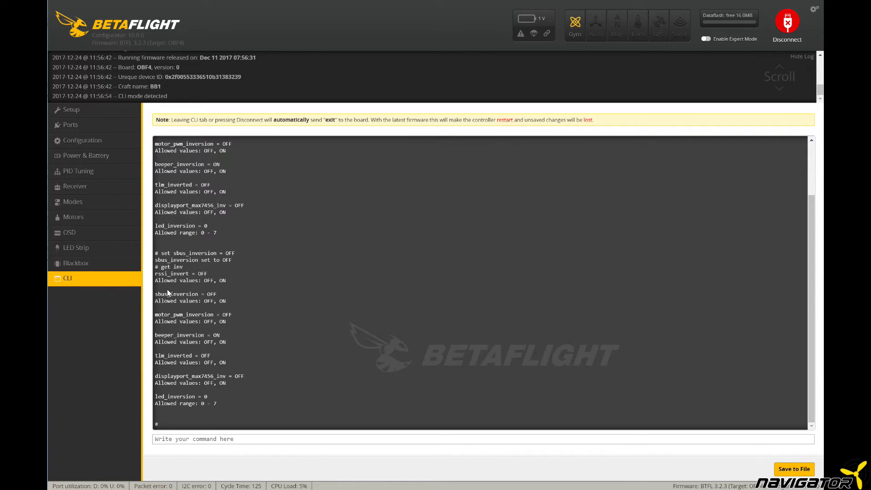